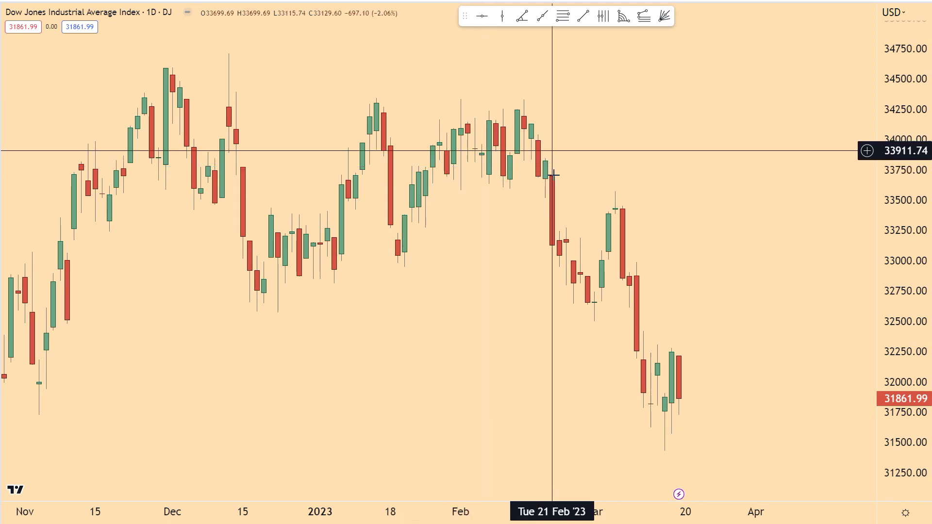
Activate the Trend Line tool from the floating favourites drawing toolbar
{"action": "left_click", "coordinate": [589, 18]}
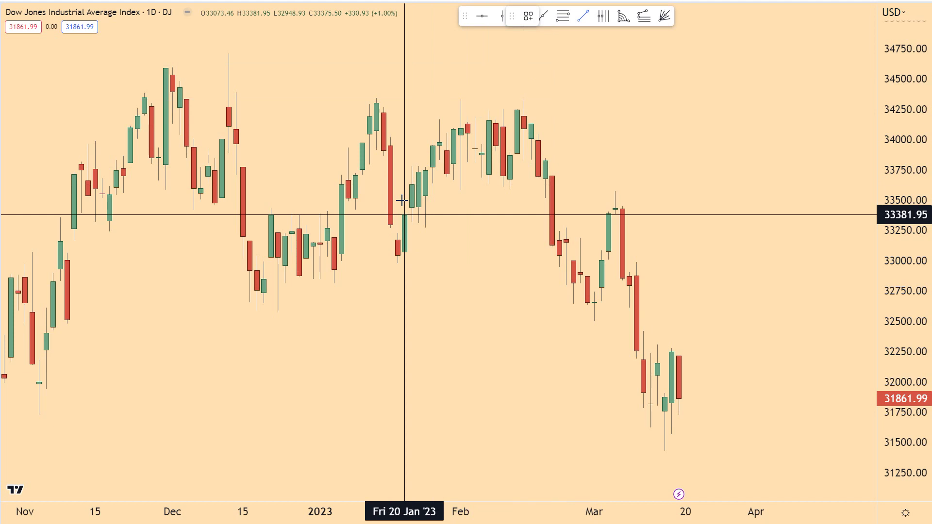
Draw blue legs from 3 Jan down to the 6 Jan low and up to the 12 Jan high
{"action": "left_click", "coordinate": [319, 214]}
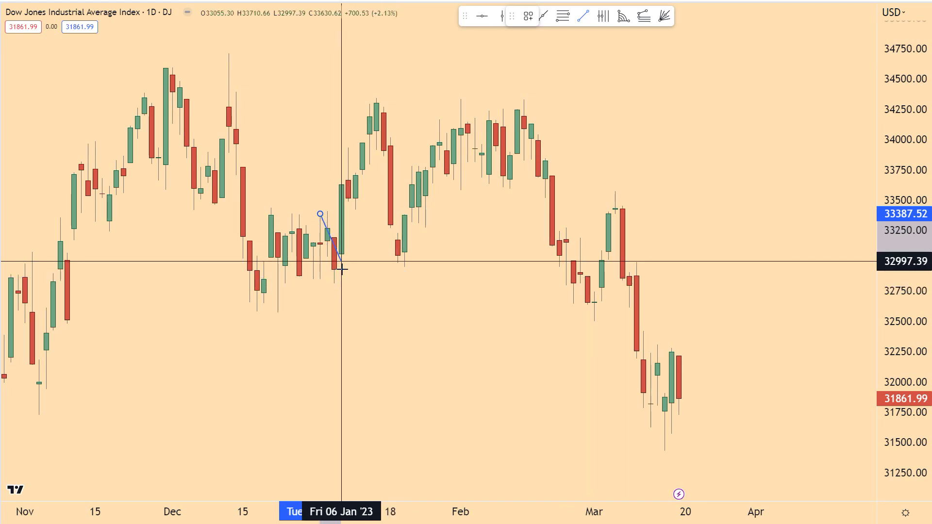
{"action": "left_click", "coordinate": [342, 269]}
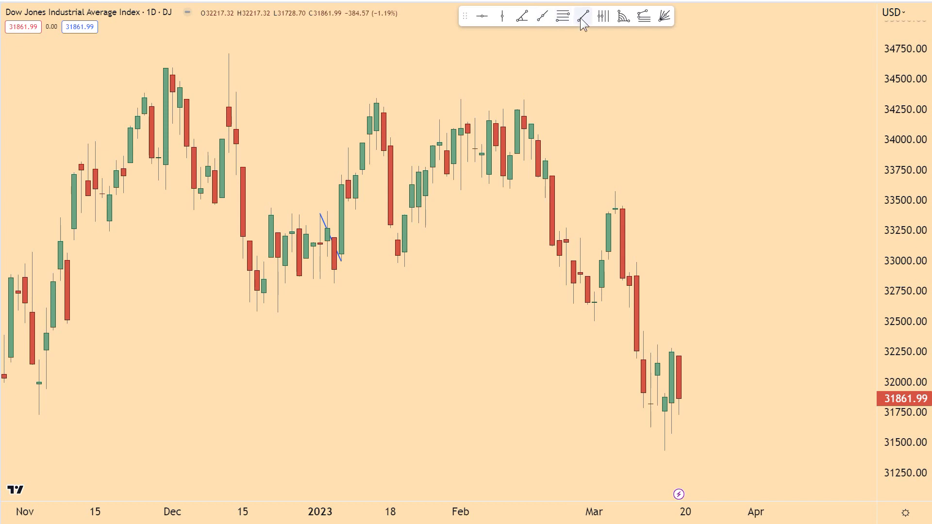
{"action": "left_click", "coordinate": [581, 19]}
{"action": "left_click", "coordinate": [342, 269]}
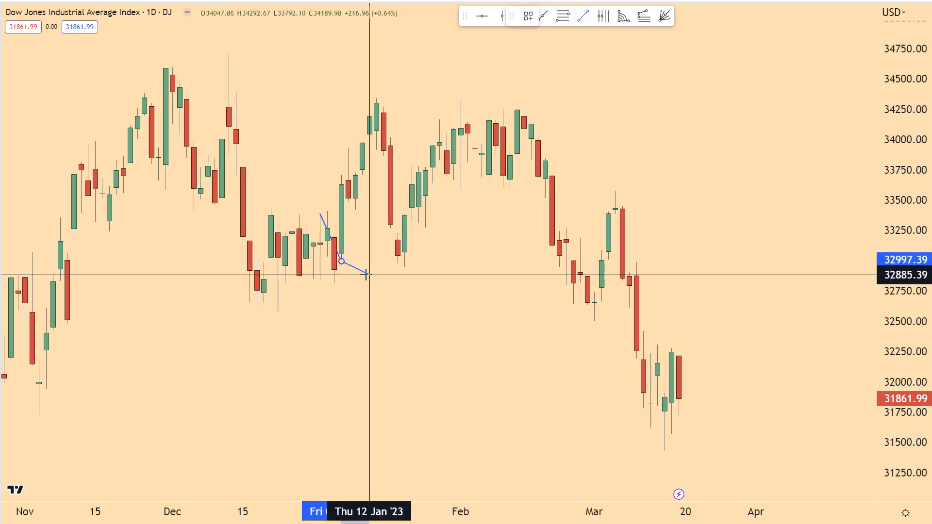
{"action": "left_click", "coordinate": [369, 102]}
Draw legs from the 12 Jan high down to the 19 Jan low and back up to the late-January high
{"action": "left_click", "coordinate": [438, 251]}
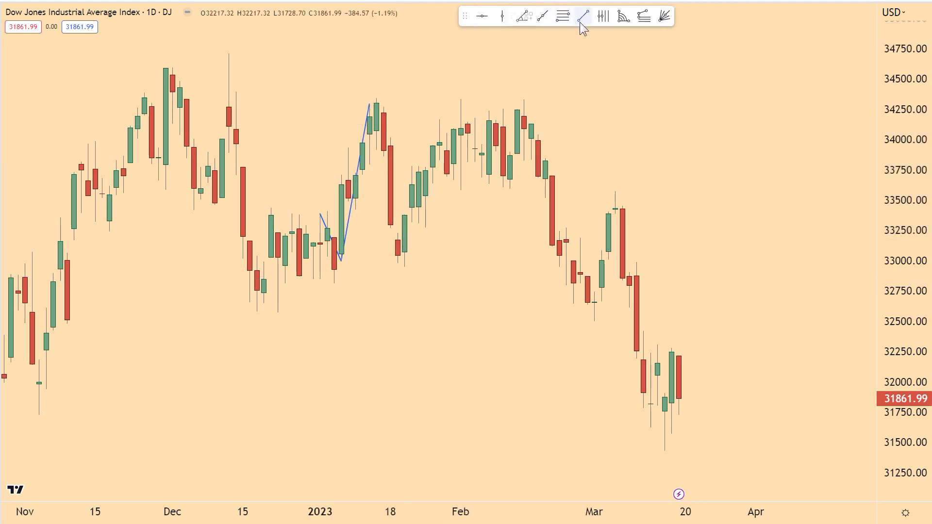
{"action": "left_click", "coordinate": [370, 103]}
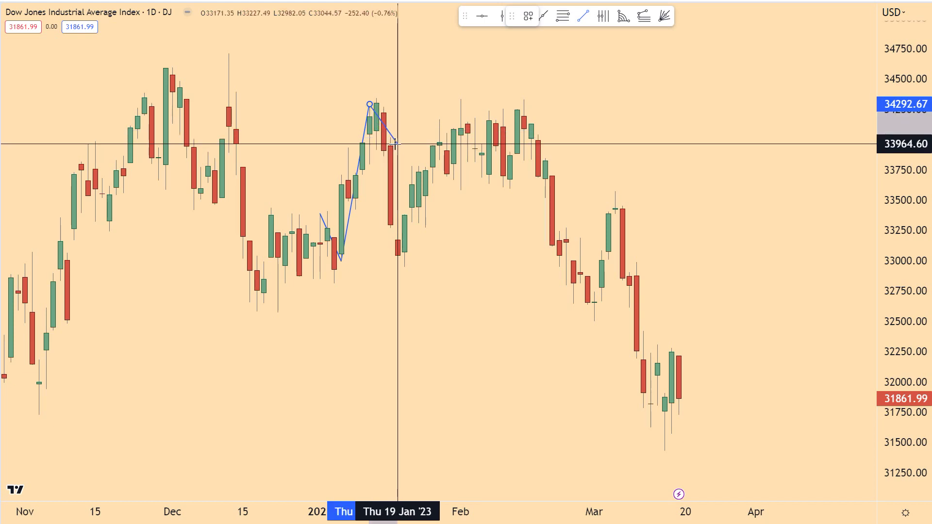
{"action": "left_click", "coordinate": [397, 262]}
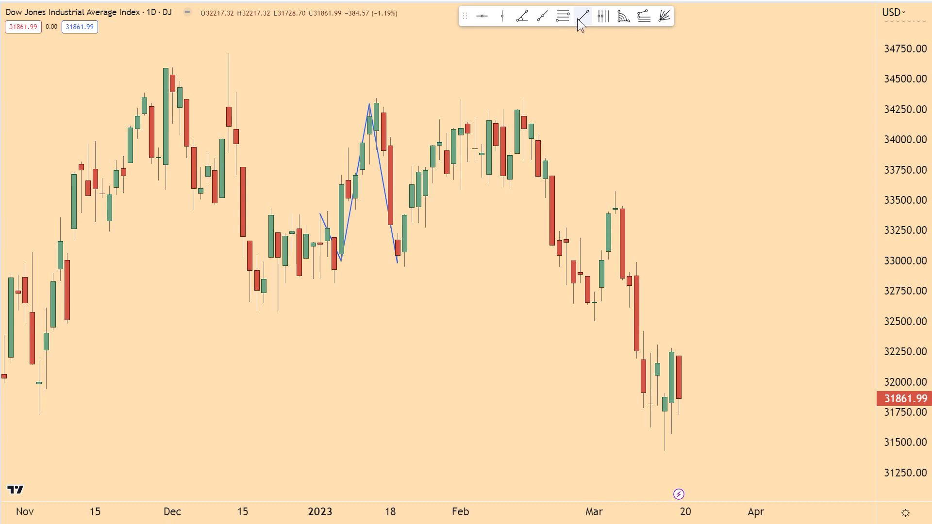
{"action": "left_click", "coordinate": [398, 263]}
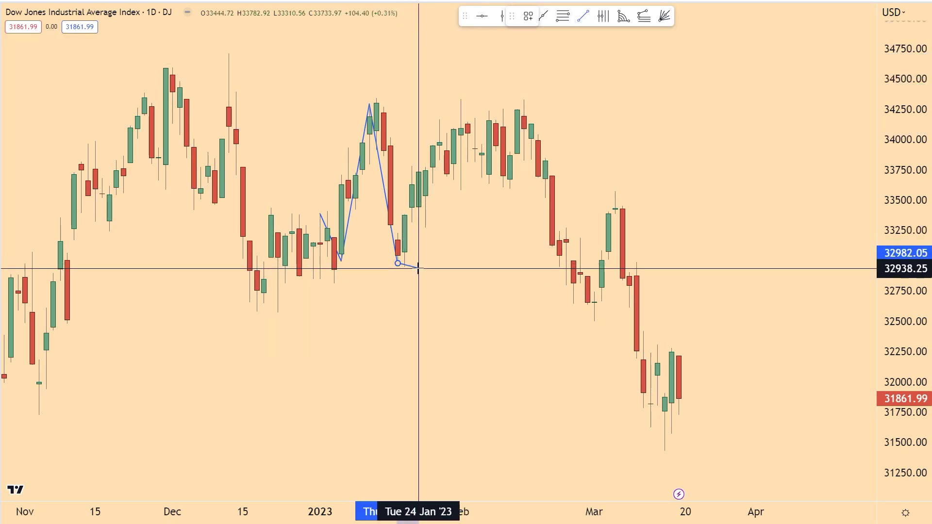
{"action": "left_click", "coordinate": [419, 166]}
Add a short trend line sloping gently down from the late-January high to about 30 Jan
{"action": "left_click", "coordinate": [587, 166]}
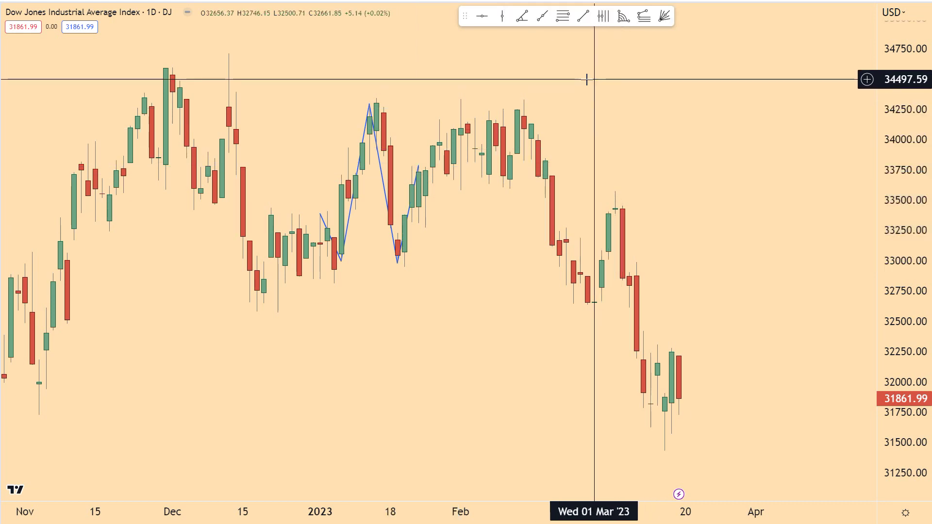
{"action": "left_click", "coordinate": [583, 16]}
{"action": "left_click", "coordinate": [420, 166]}
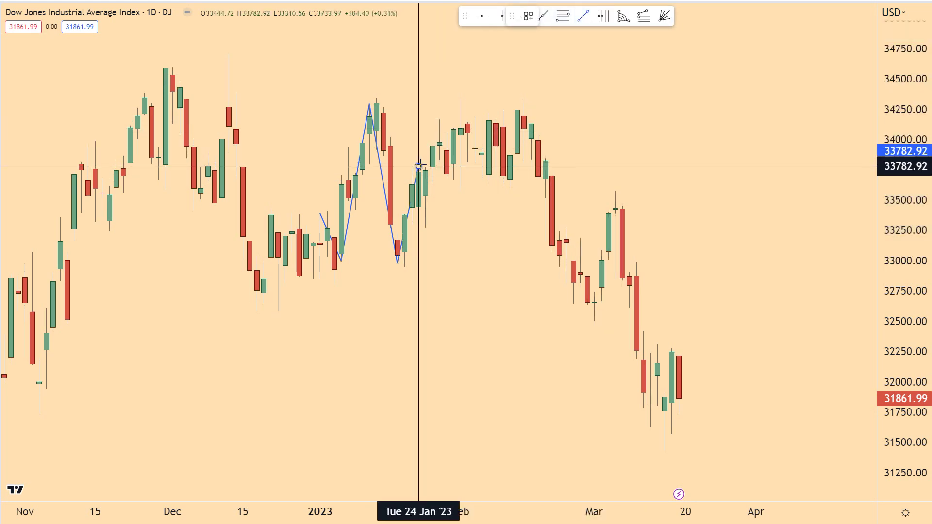
{"action": "left_click", "coordinate": [443, 183]}
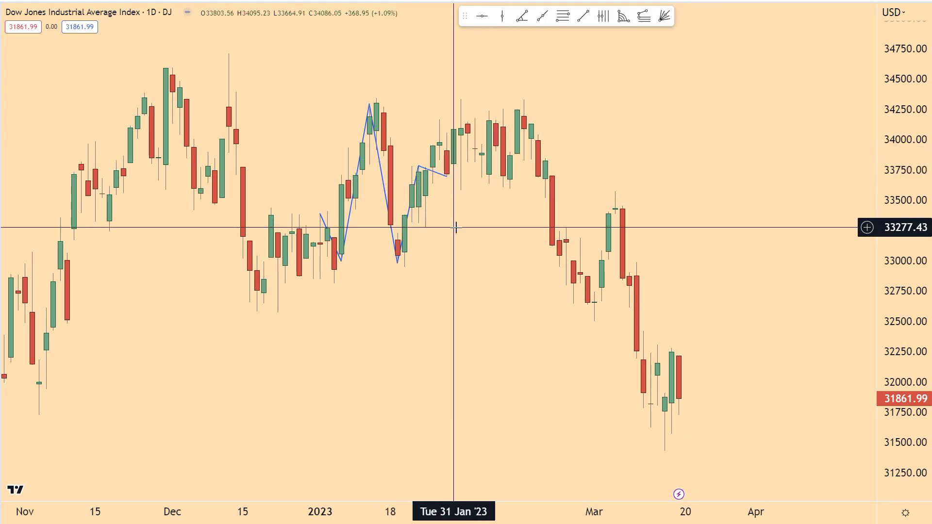
{"action": "left_click", "coordinate": [418, 167]}
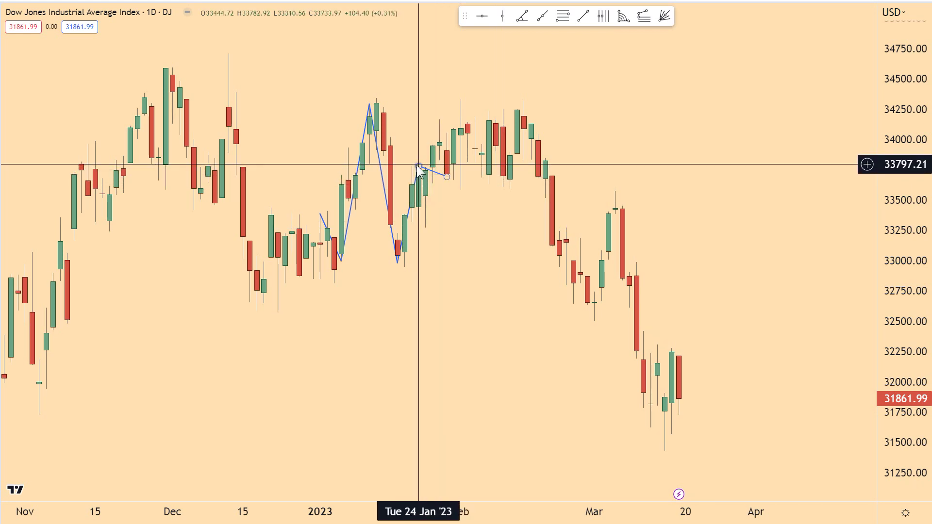
{"action": "left_click", "coordinate": [454, 187]}
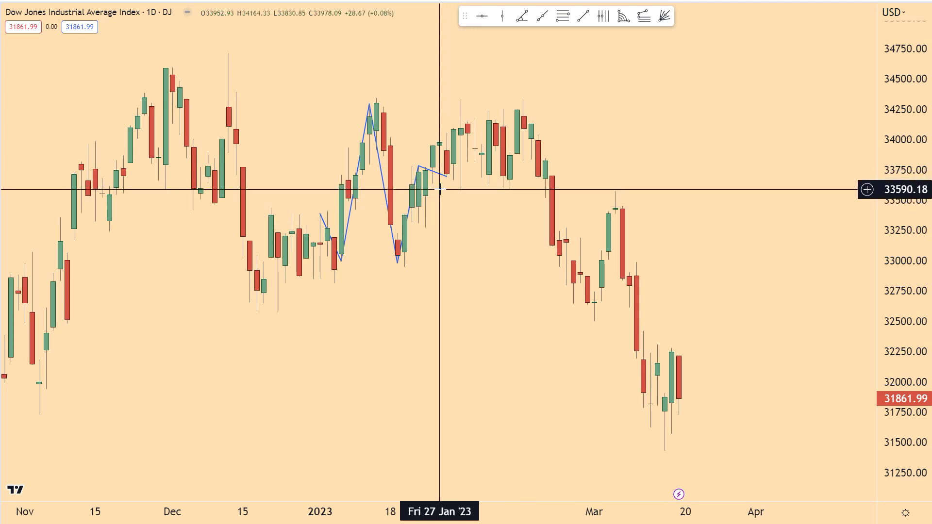
Draw legs from the short line's end up to the early-February high and down to the 8 Feb dip
{"action": "left_click", "coordinate": [447, 174]}
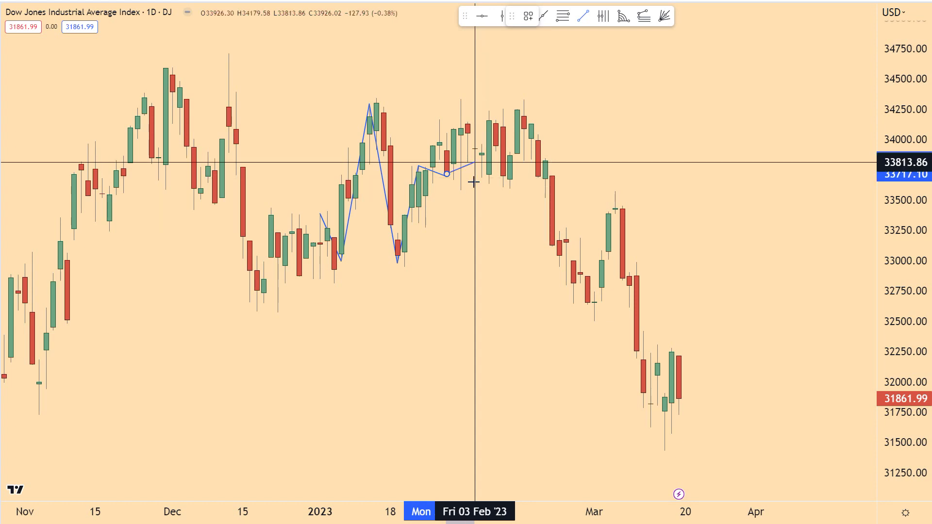
{"action": "double_click", "coordinate": [475, 117]}
{"action": "left_click", "coordinate": [493, 287]}
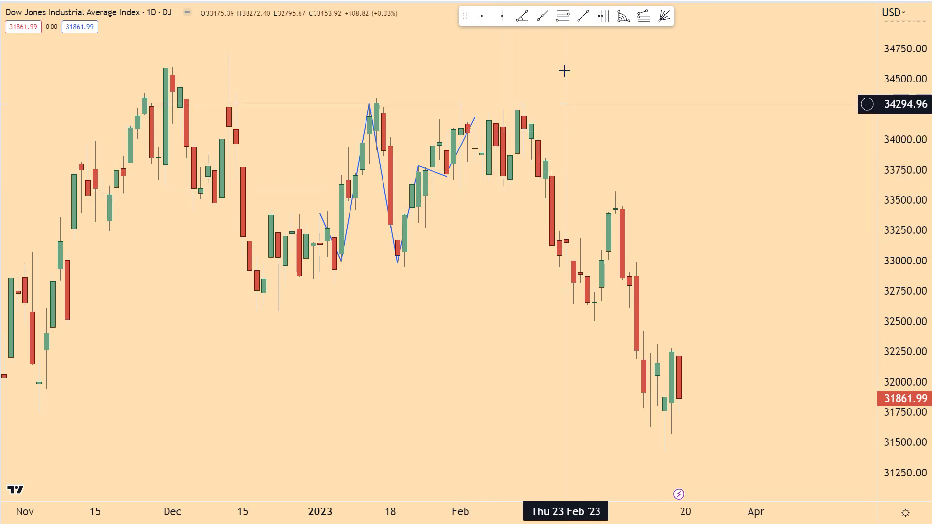
{"action": "left_click", "coordinate": [475, 118]}
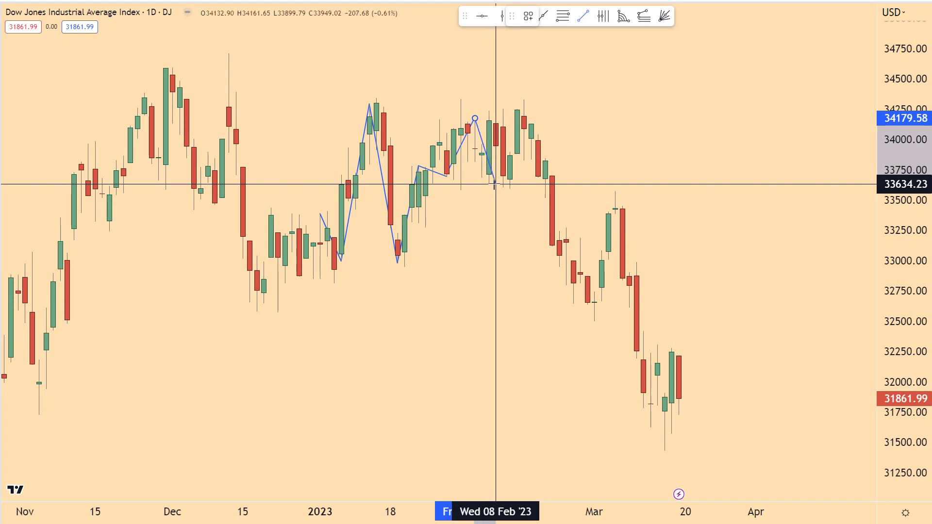
{"action": "double_click", "coordinate": [495, 151]}
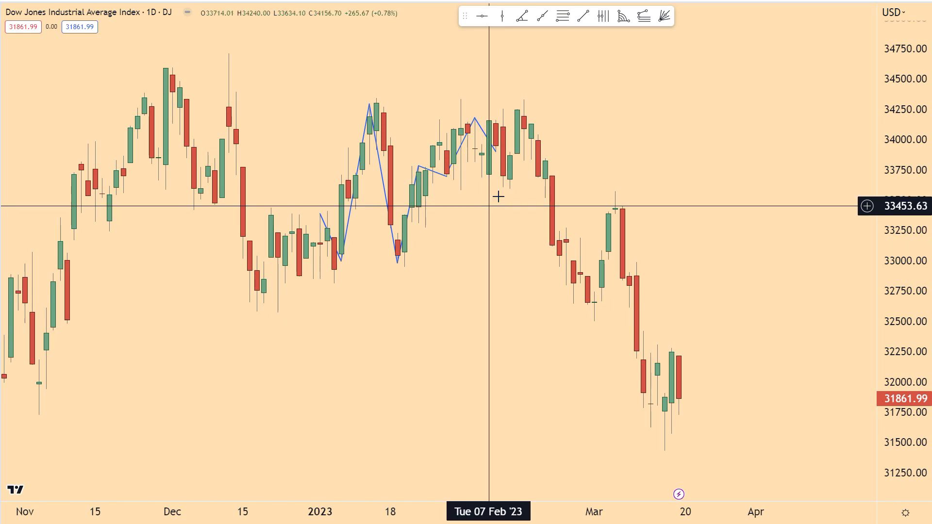
Connect the 8 Feb dip to the mid-February high with a trend line
{"action": "left_click", "coordinate": [583, 16]}
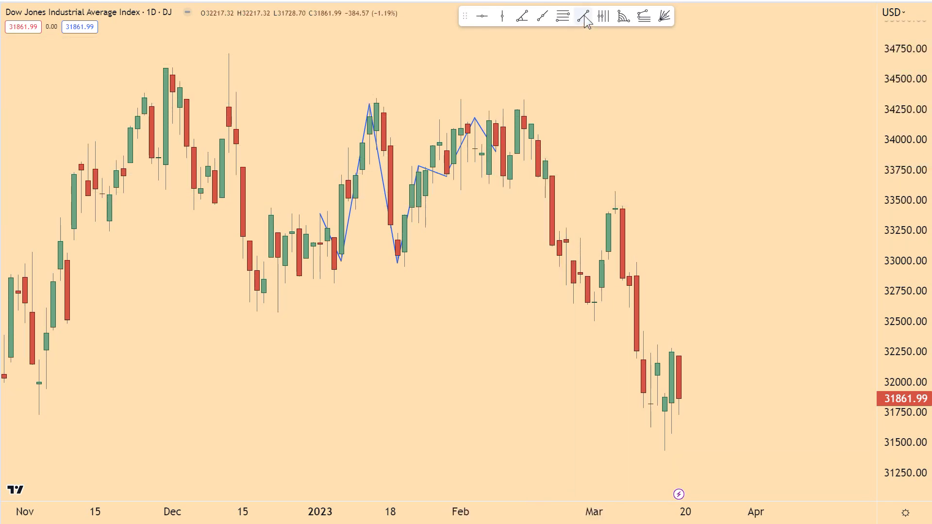
{"action": "left_click", "coordinate": [495, 152]}
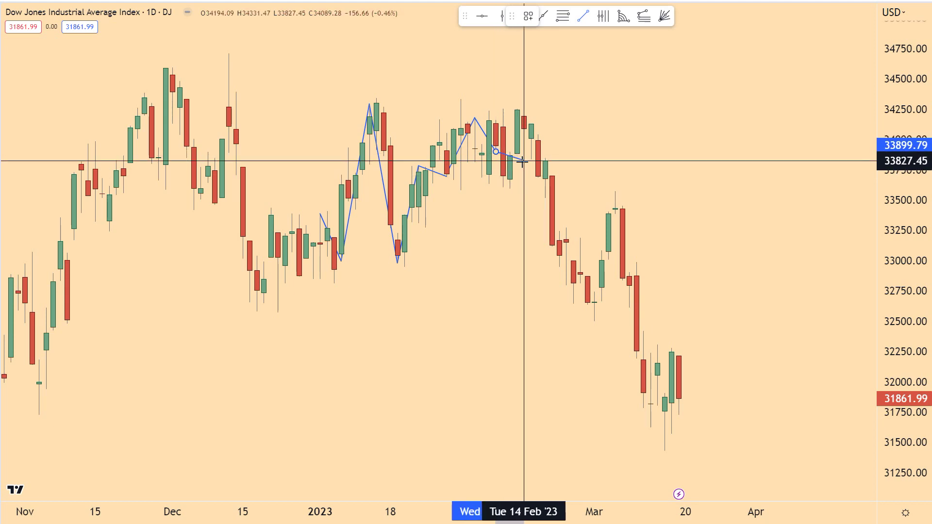
{"action": "left_click", "coordinate": [517, 110]}
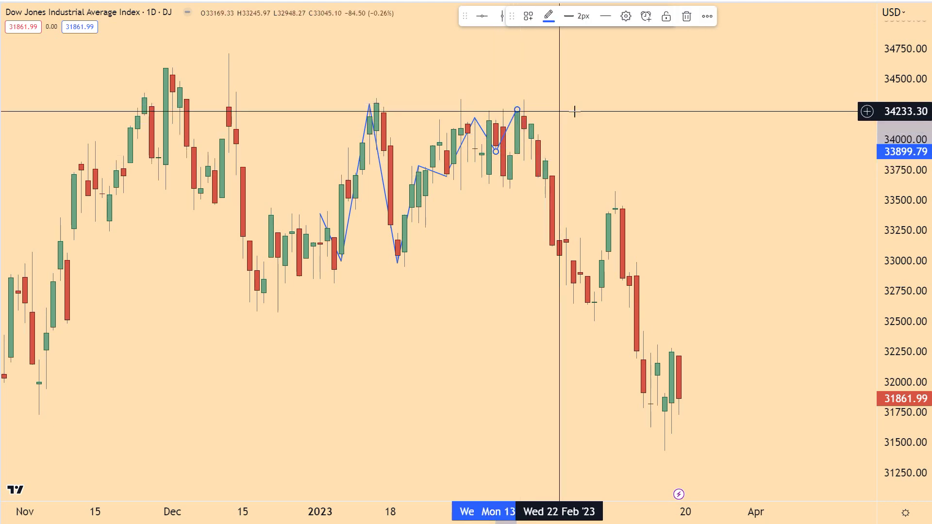
Draw legs from the 13 Feb high down to the 28 Feb low and up to the 3 Mar high
{"action": "left_click", "coordinate": [582, 17]}
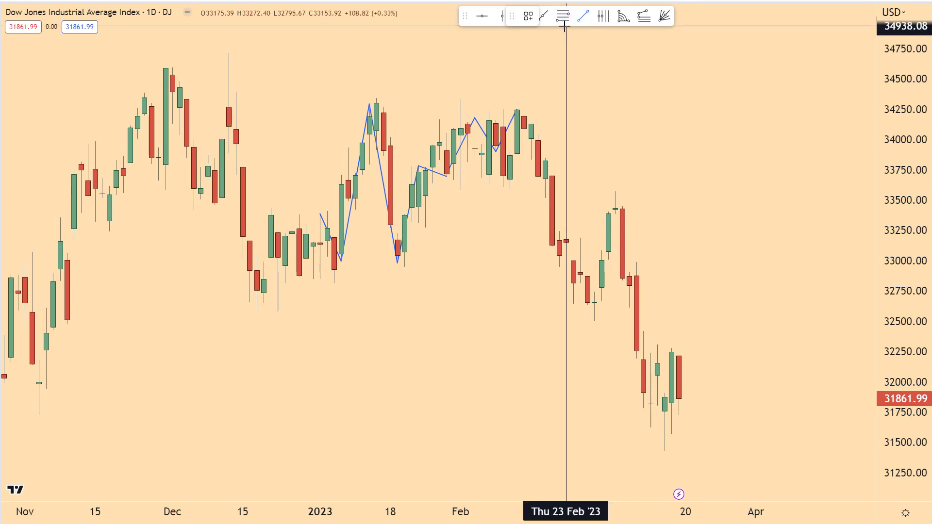
{"action": "left_click", "coordinate": [516, 109]}
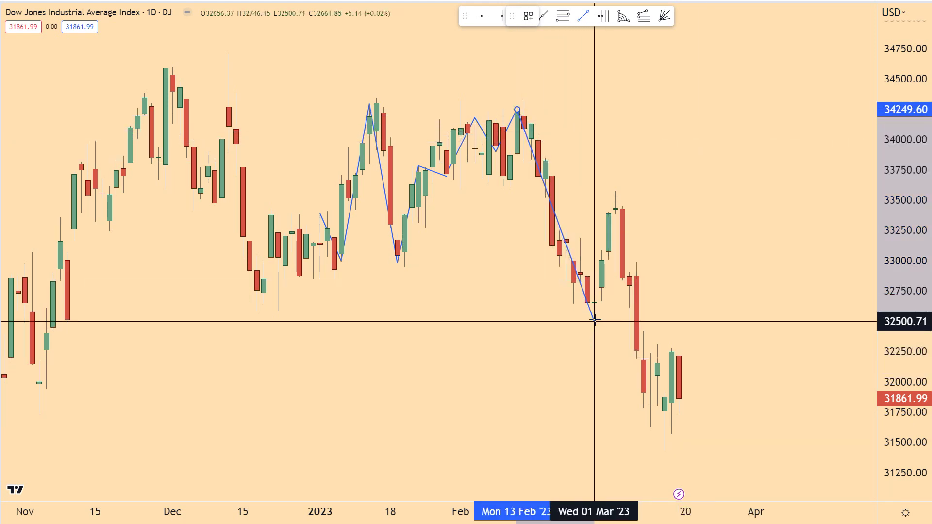
{"action": "left_click", "coordinate": [587, 305]}
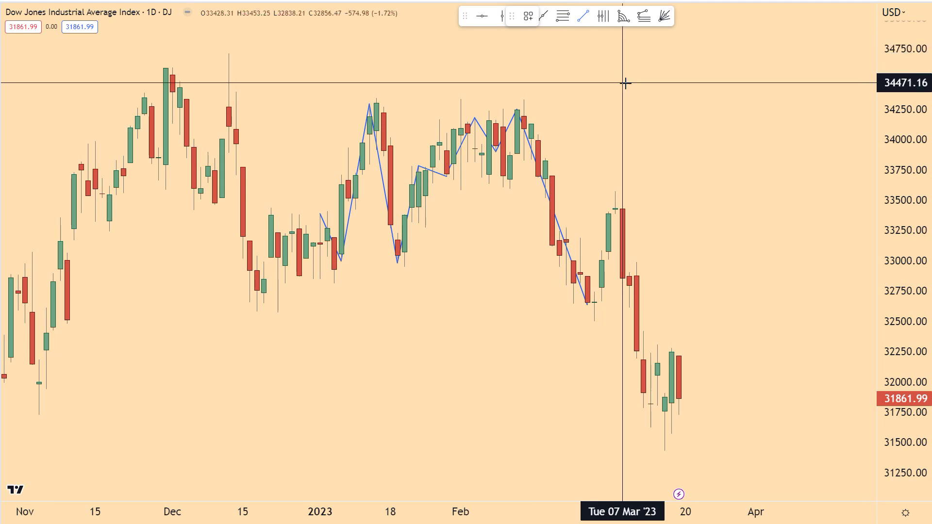
{"action": "left_click", "coordinate": [586, 305]}
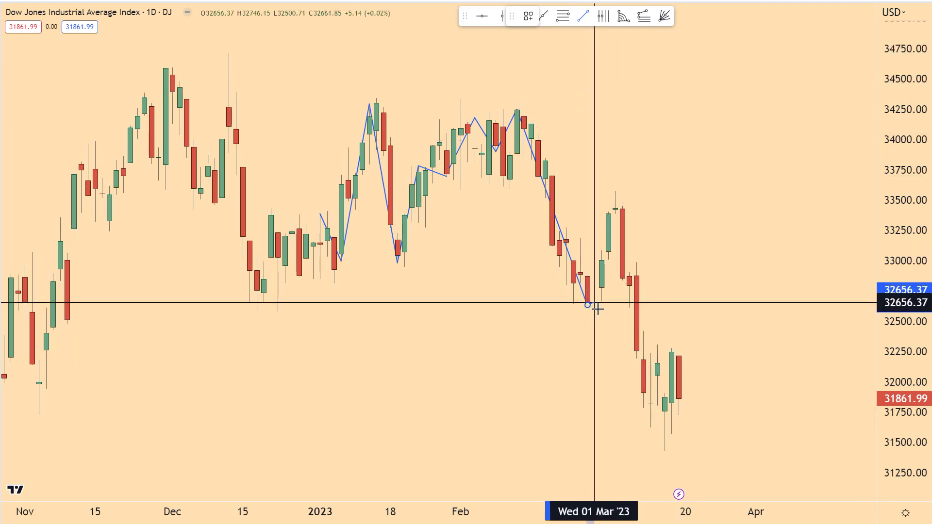
{"action": "left_click", "coordinate": [615, 191]}
{"action": "double_click", "coordinate": [608, 206]}
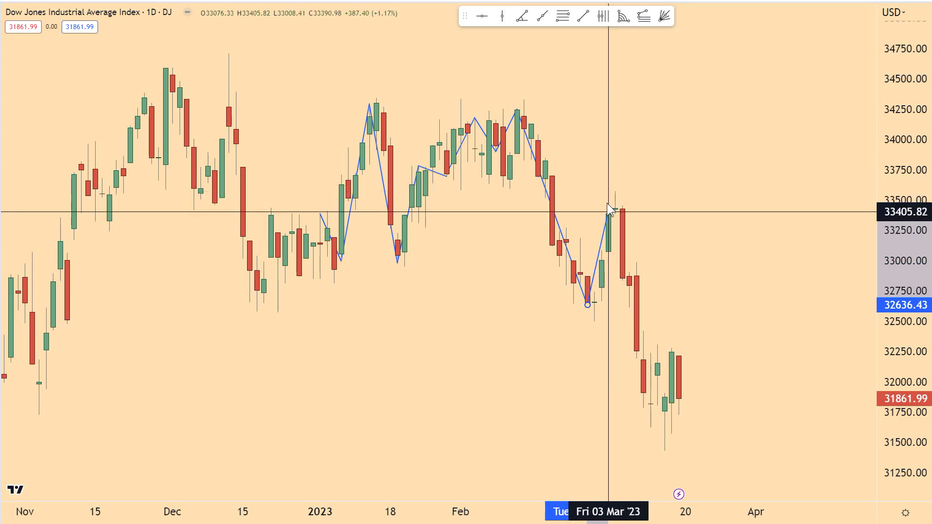
{"action": "left_click", "coordinate": [633, 216]}
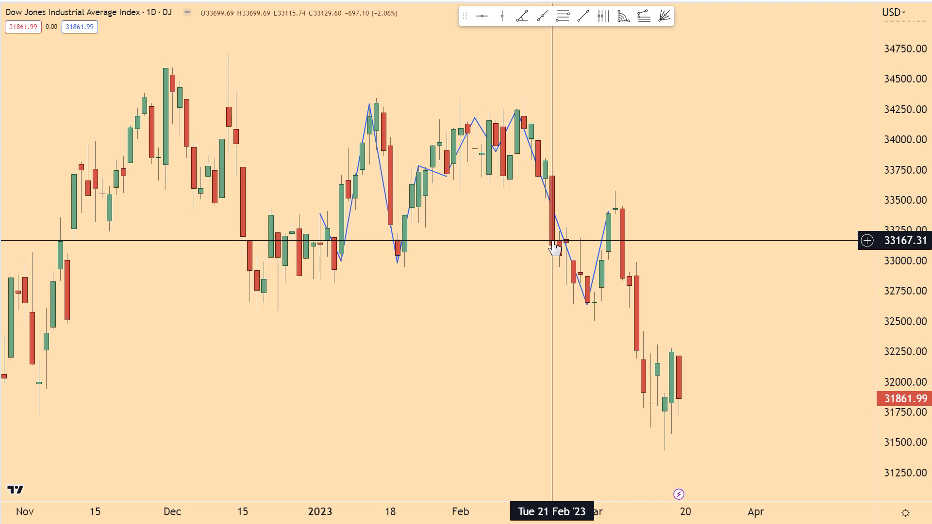
Draw legs from the 3 Mar high down to the 14 Mar low and up to the latest bar near 32335
{"action": "left_click", "coordinate": [584, 18]}
{"action": "left_click", "coordinate": [608, 212]}
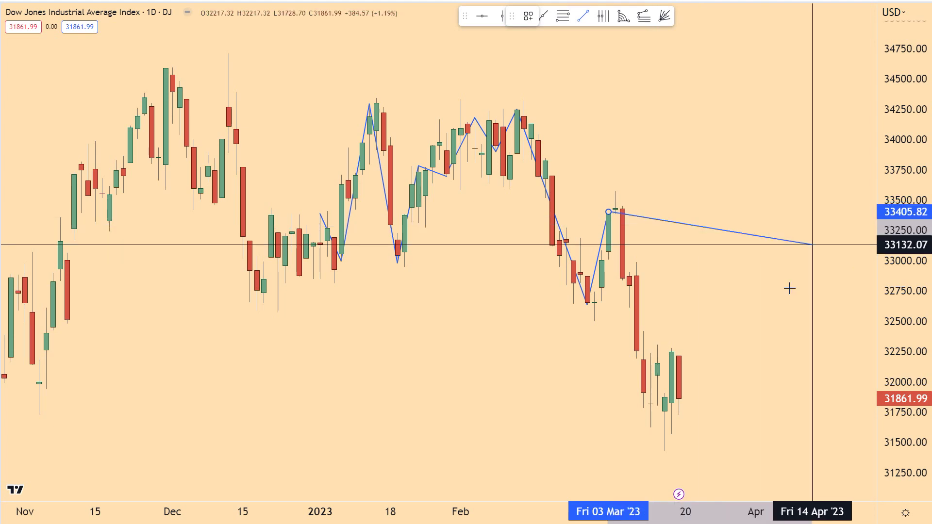
{"action": "left_click", "coordinate": [658, 406]}
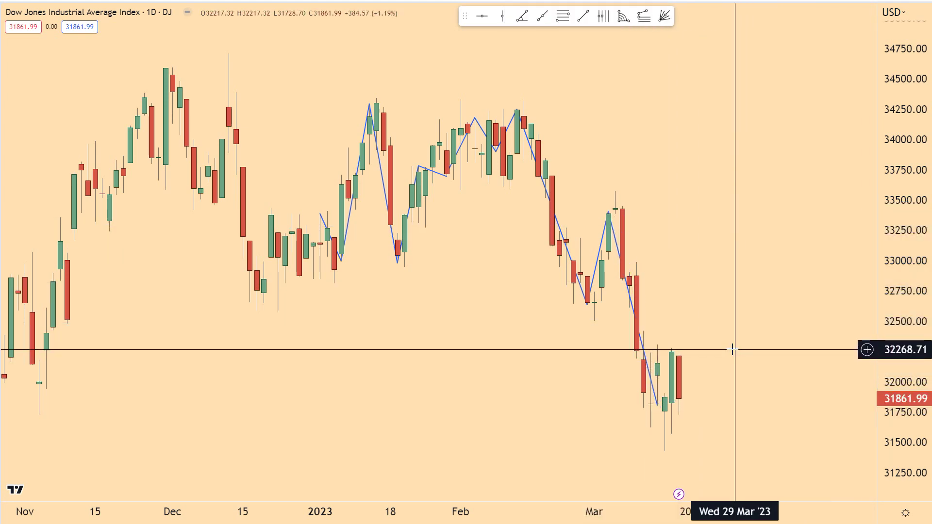
{"action": "left_click", "coordinate": [583, 18]}
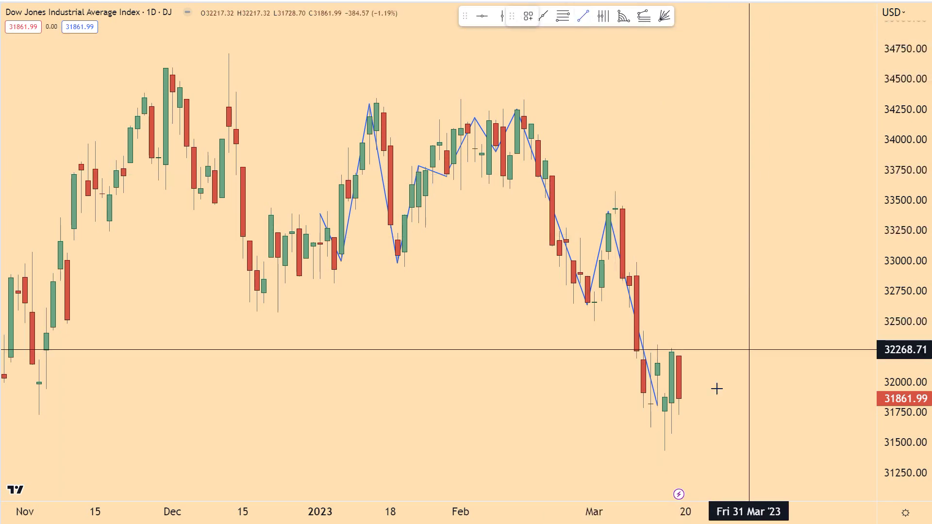
{"action": "left_click", "coordinate": [657, 406]}
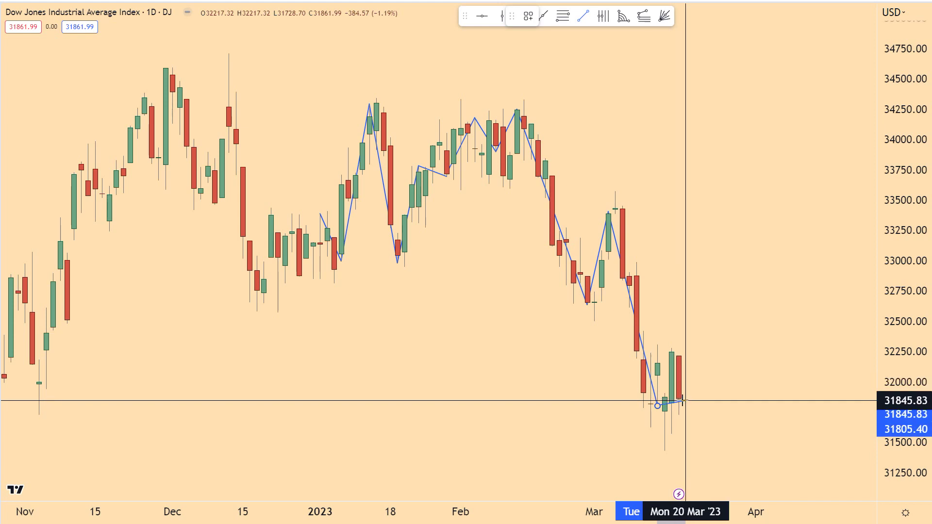
{"action": "left_click", "coordinate": [686, 342]}
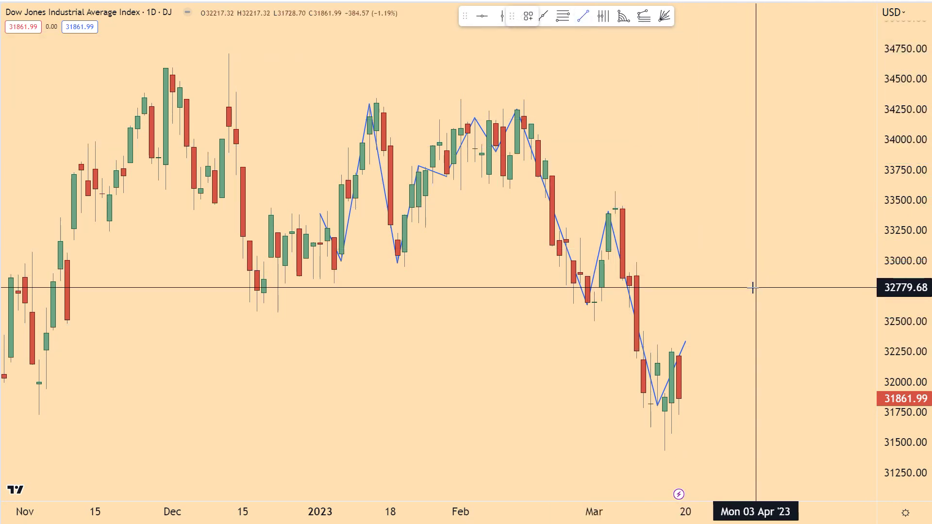
Project a leg down to about 31665 on 28 Mar, then up to an early-April peak near 32240, shifting the chart to make room through May
{"action": "left_click", "coordinate": [686, 343]}
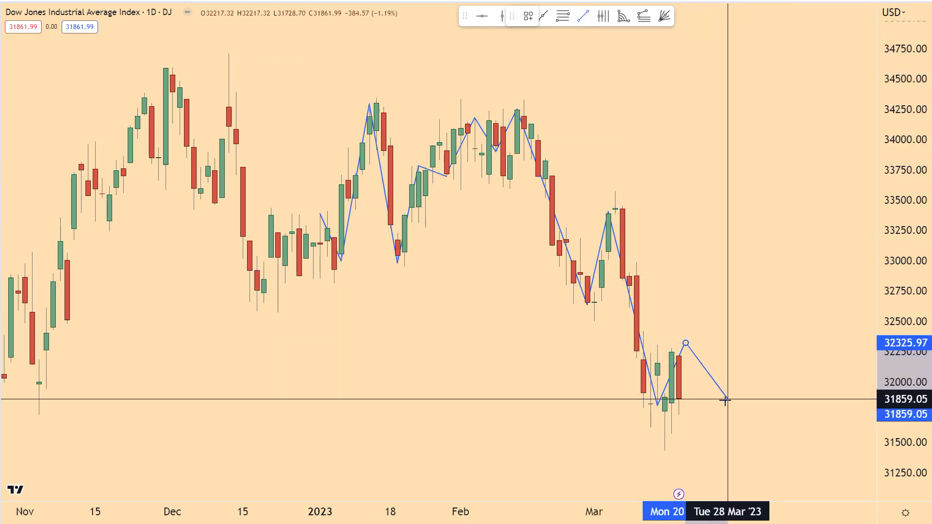
{"action": "double_click", "coordinate": [727, 418]}
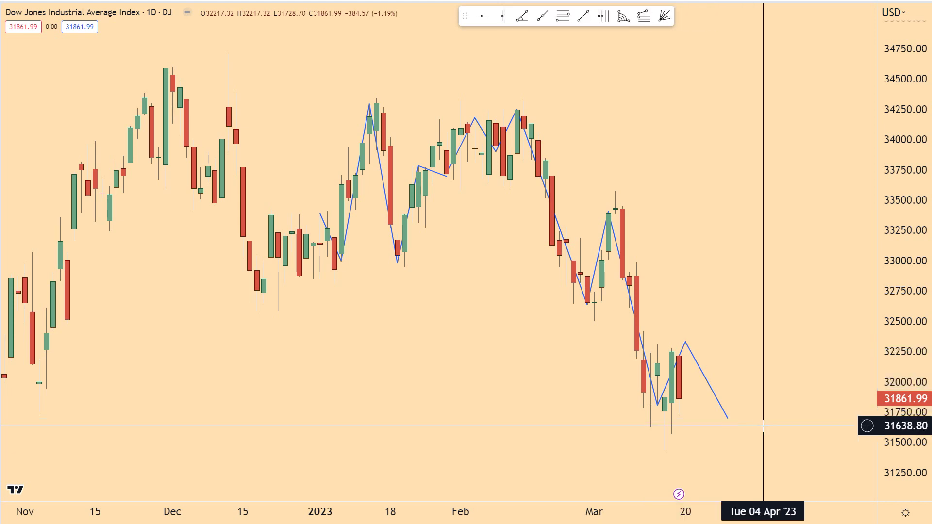
{"action": "left_click_drag", "start_coordinate": [730, 429], "coordinate": [683, 493]}
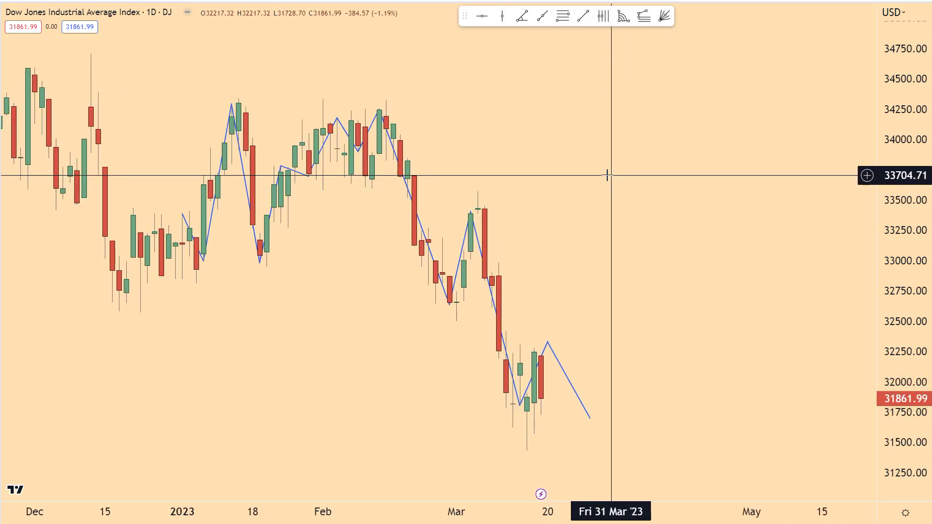
{"action": "left_click", "coordinate": [581, 22]}
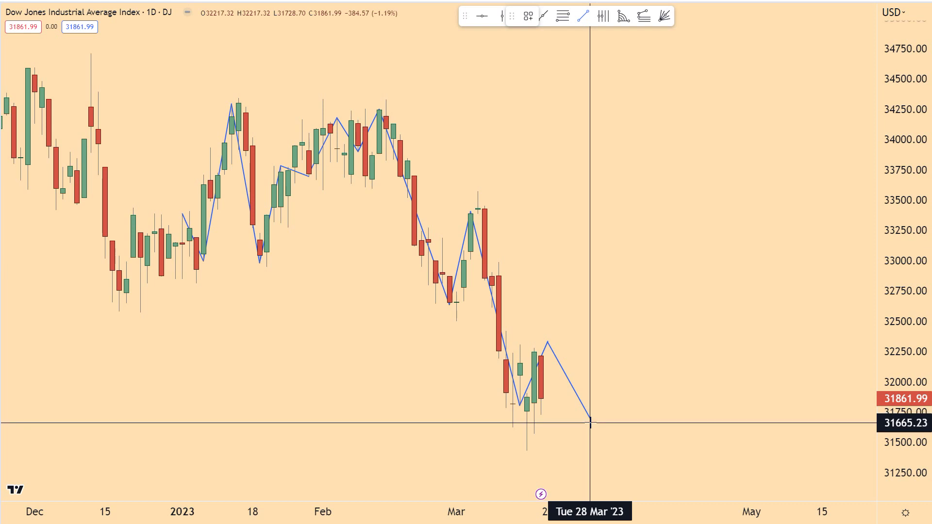
{"action": "left_click", "coordinate": [590, 422]}
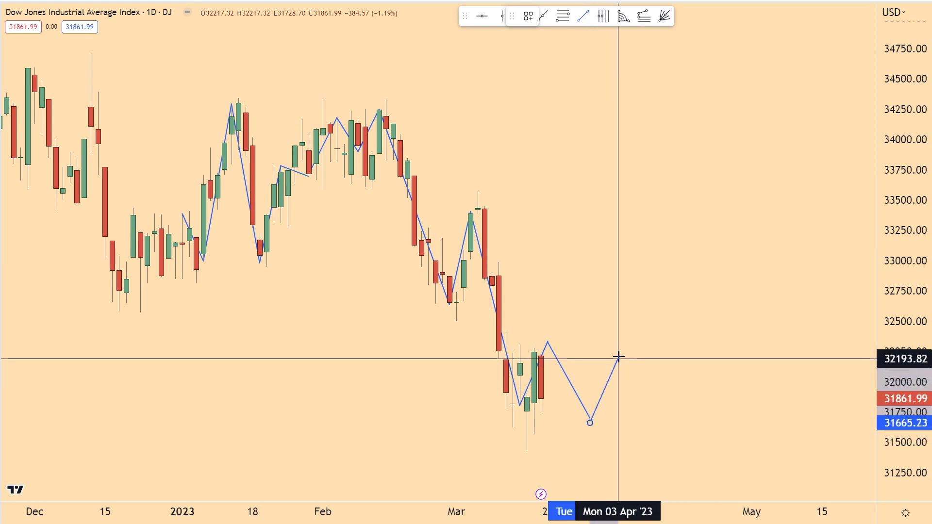
{"action": "double_click", "coordinate": [619, 354]}
{"action": "left_click", "coordinate": [671, 310]}
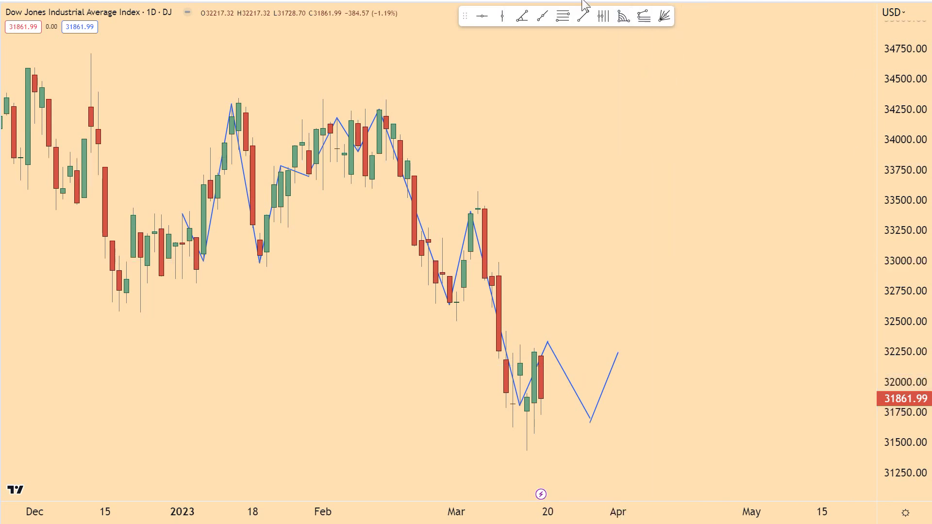
Draw a projected leg from the early-April peak down to the mid-April low
{"action": "left_click", "coordinate": [583, 16]}
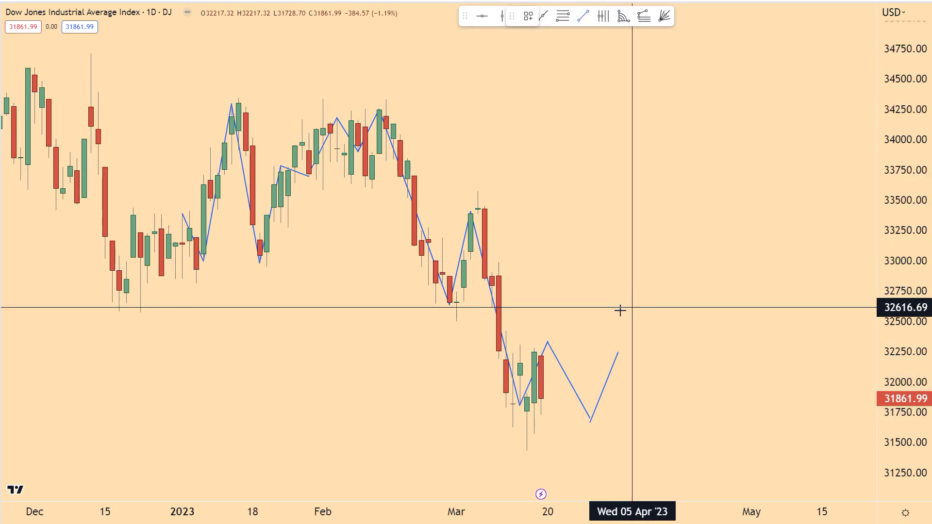
{"action": "left_click", "coordinate": [618, 353]}
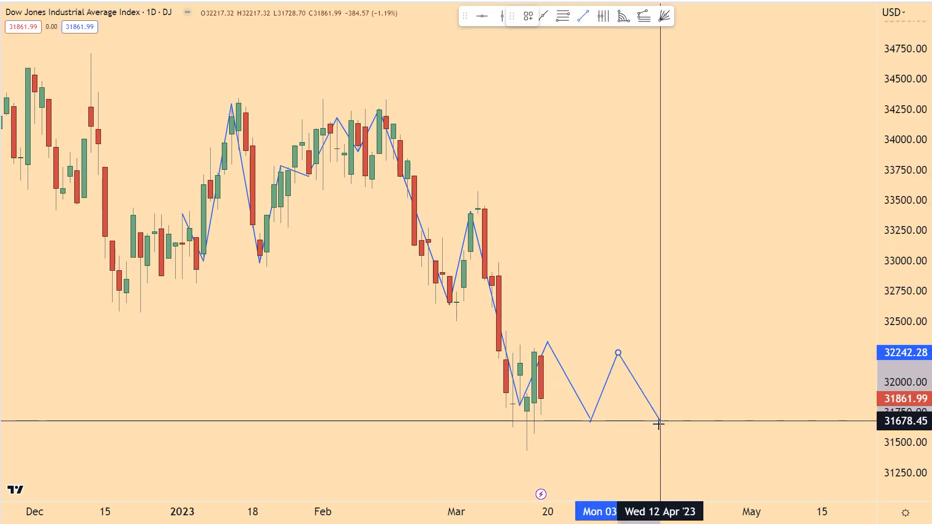
{"action": "left_click", "coordinate": [722, 395]}
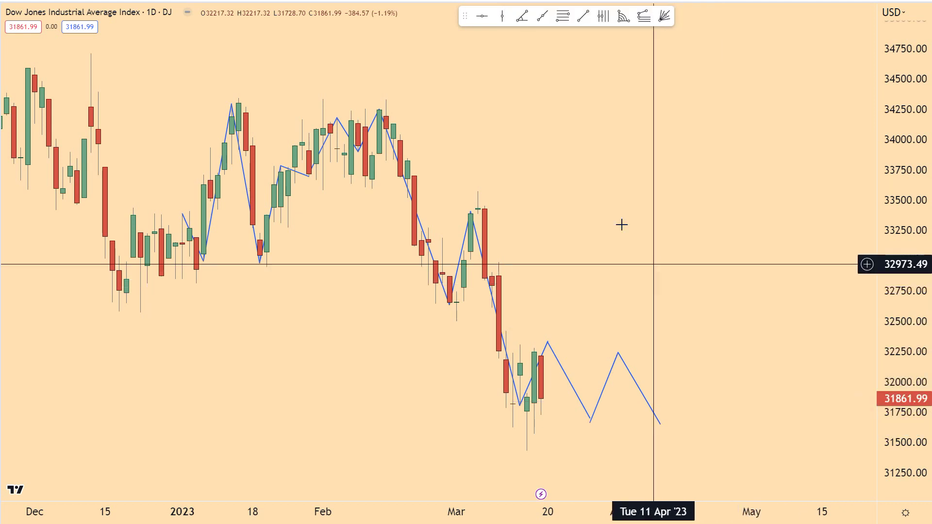
{"action": "left_click", "coordinate": [584, 18]}
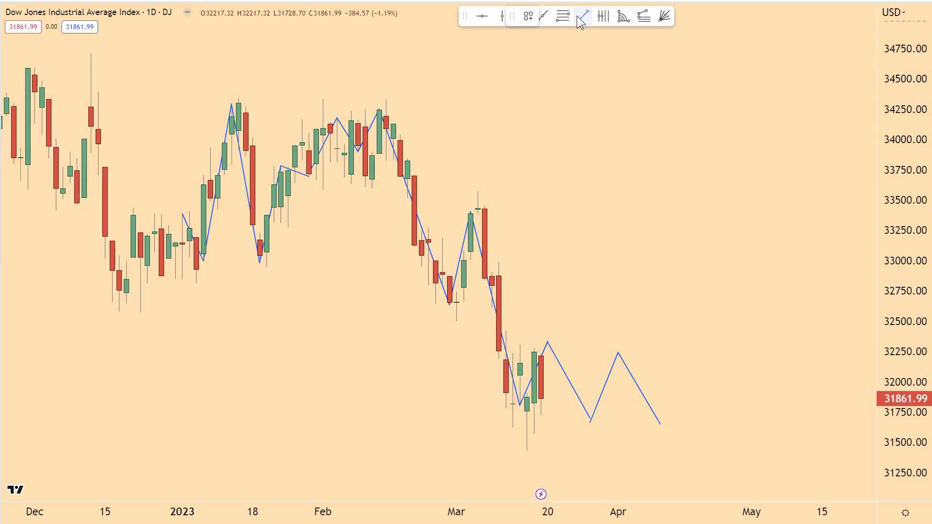
Draw legs from the mid-April low up to the 21 Apr peak near 32440, then down to a dip near 31970
{"action": "left_click", "coordinate": [660, 424]}
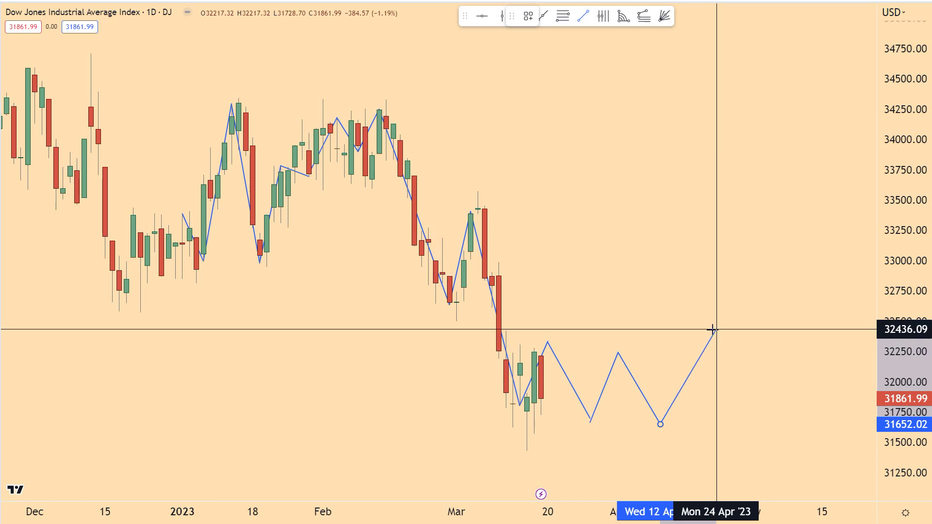
{"action": "left_click", "coordinate": [709, 327]}
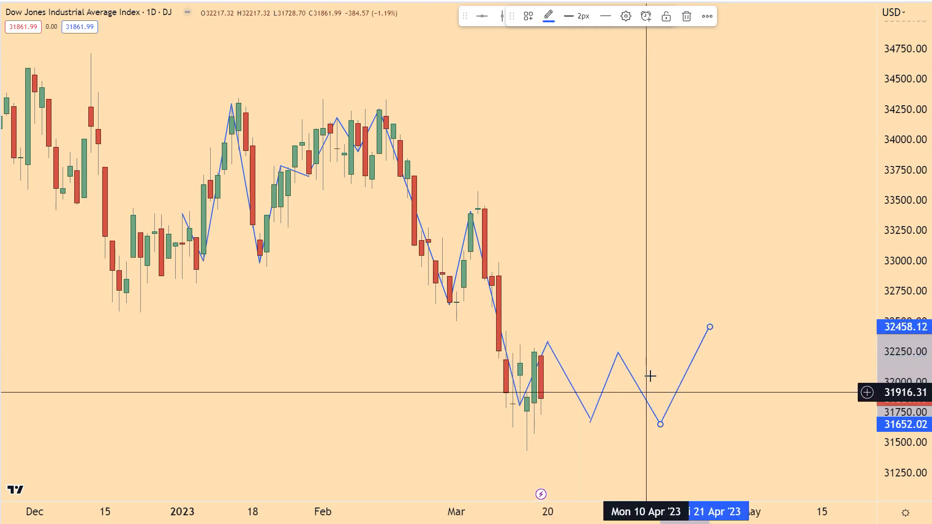
{"action": "left_click", "coordinate": [724, 405]}
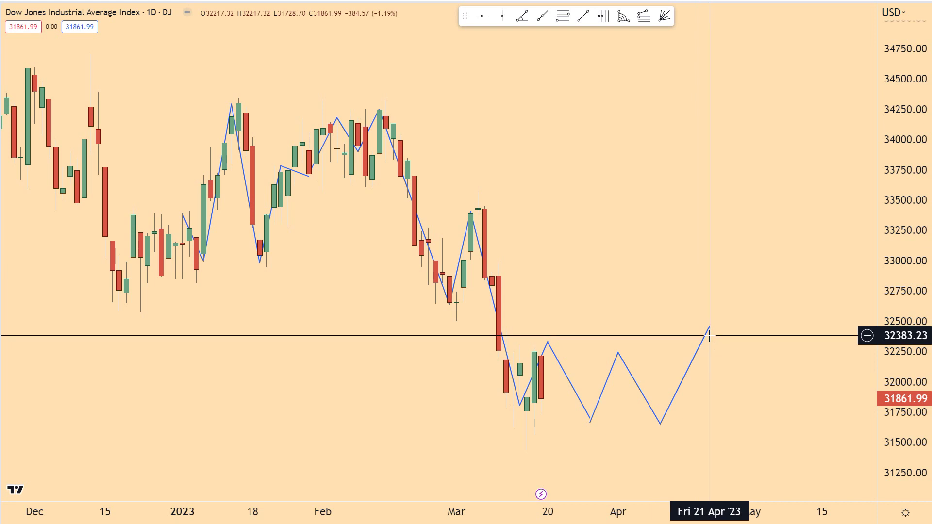
{"action": "left_click", "coordinate": [583, 16]}
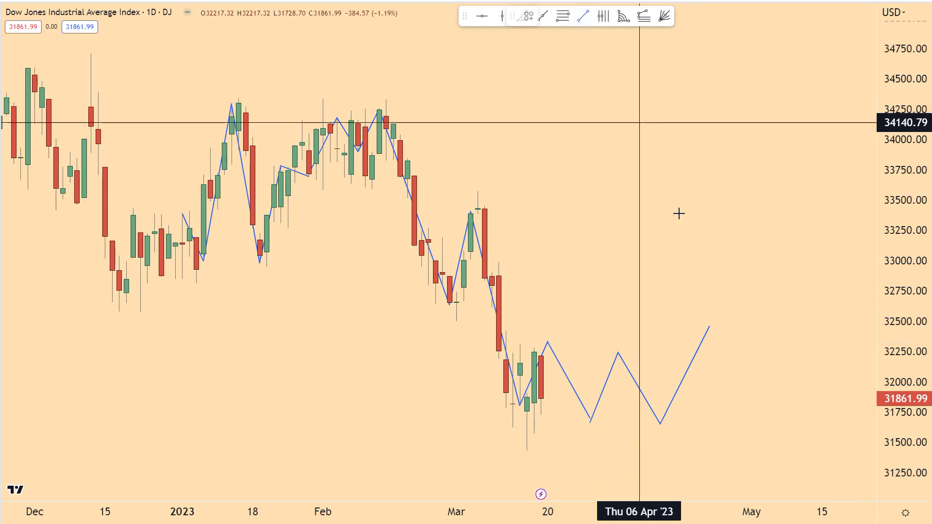
{"action": "left_click", "coordinate": [710, 328]}
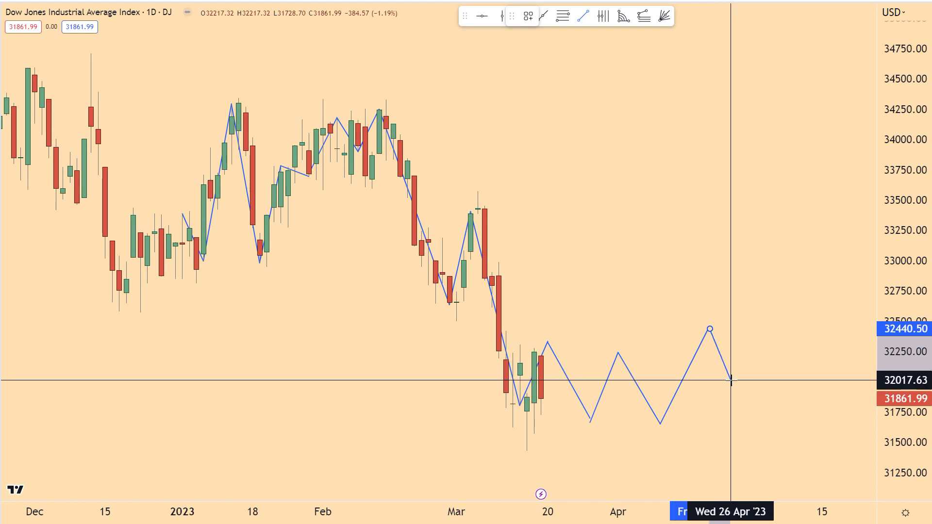
{"action": "left_click", "coordinate": [737, 381]}
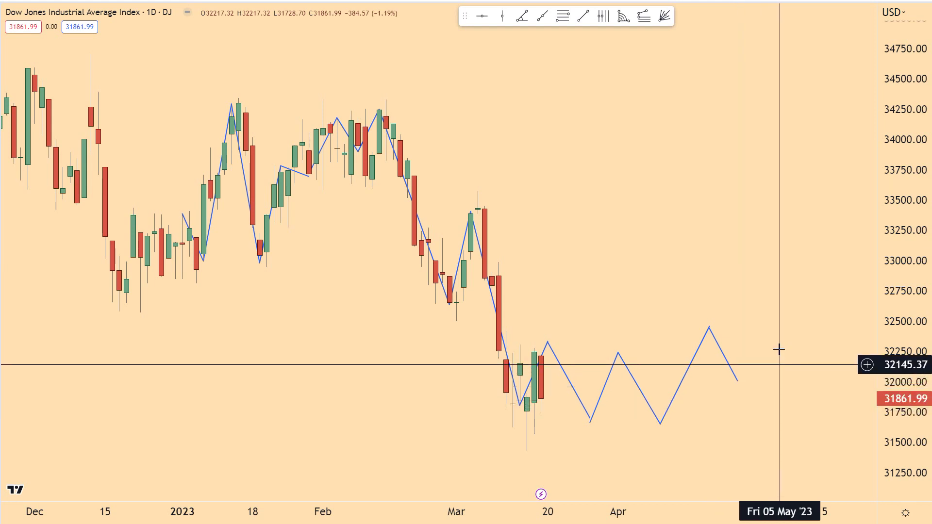
Draw the final leg from the late-April dip up to about 32440 on 4 May
{"action": "left_click", "coordinate": [583, 18]}
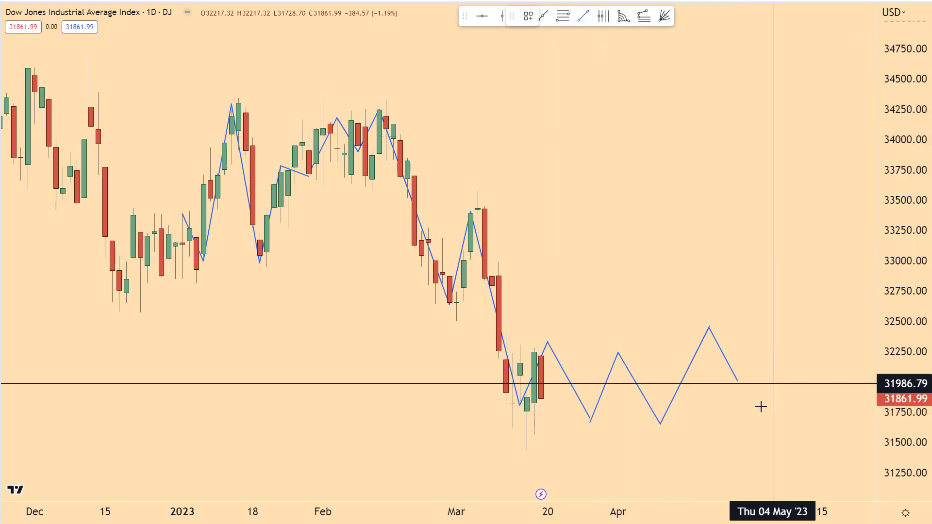
{"action": "left_click", "coordinate": [737, 385]}
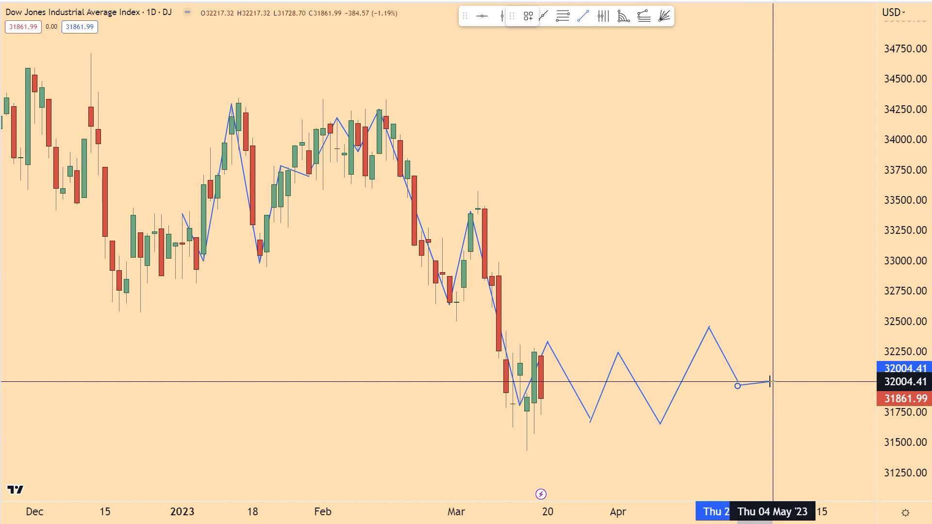
{"action": "left_click", "coordinate": [772, 329]}
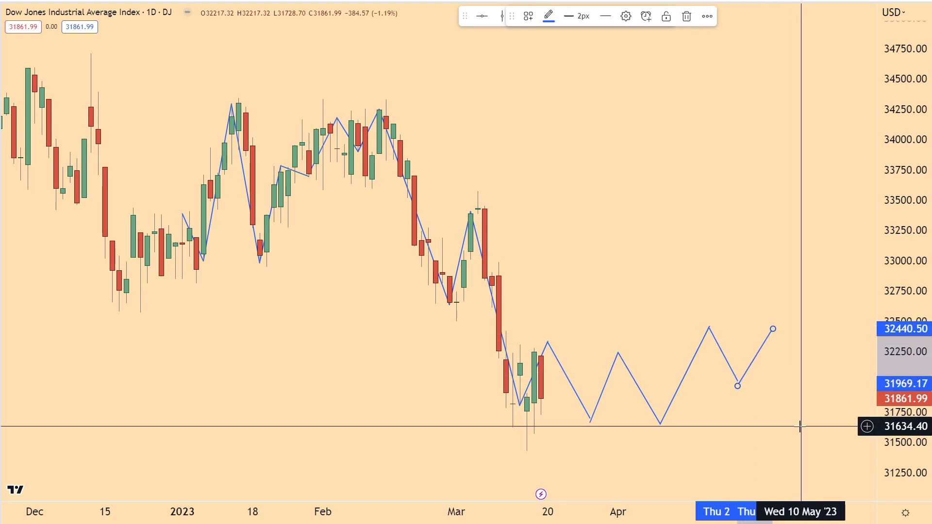
{"action": "left_click", "coordinate": [709, 256]}
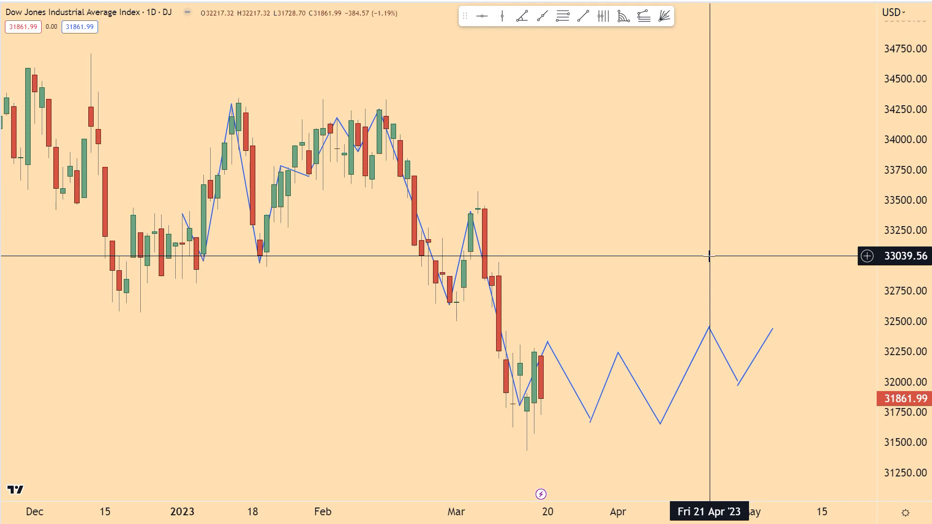